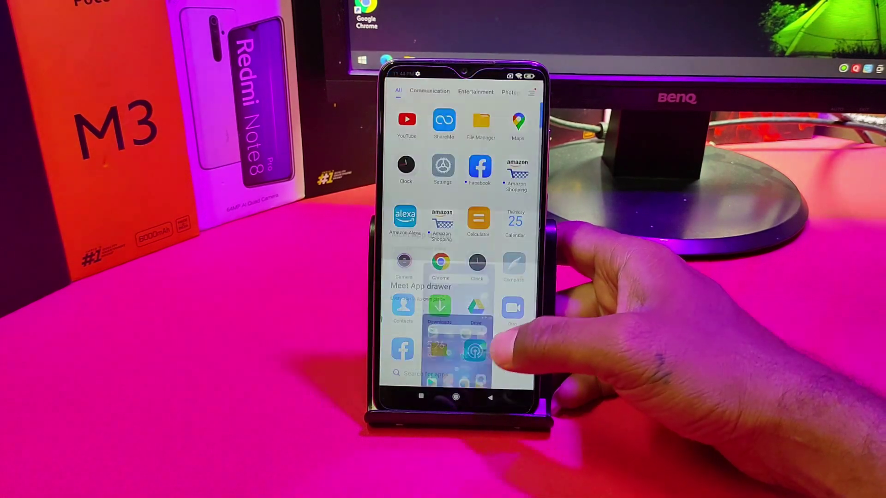
pyautogui.click(455, 397)
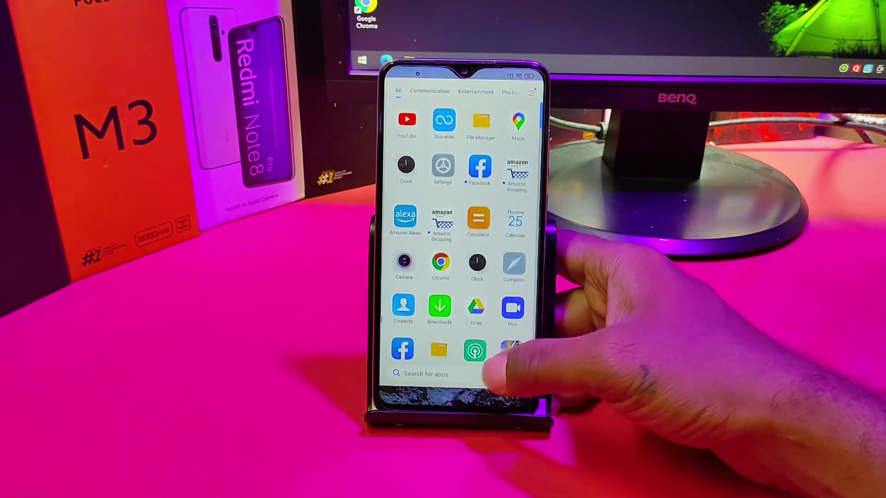
pyautogui.click(454, 397)
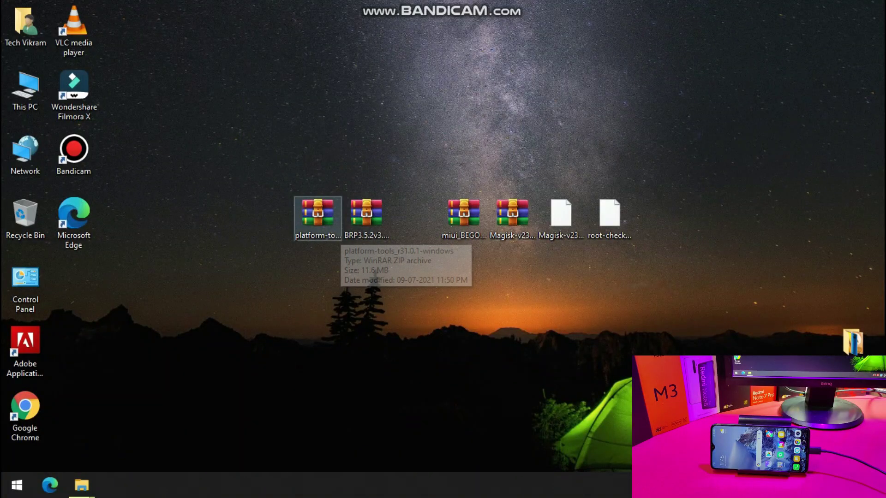
# Step: Examine the platform-tools, BRP3.5.2v3.0-fastboot, MIUI ROM, Magisk-v23 and root-check files on the desktop
pyautogui.click(323, 220)
pyautogui.click(368, 219)
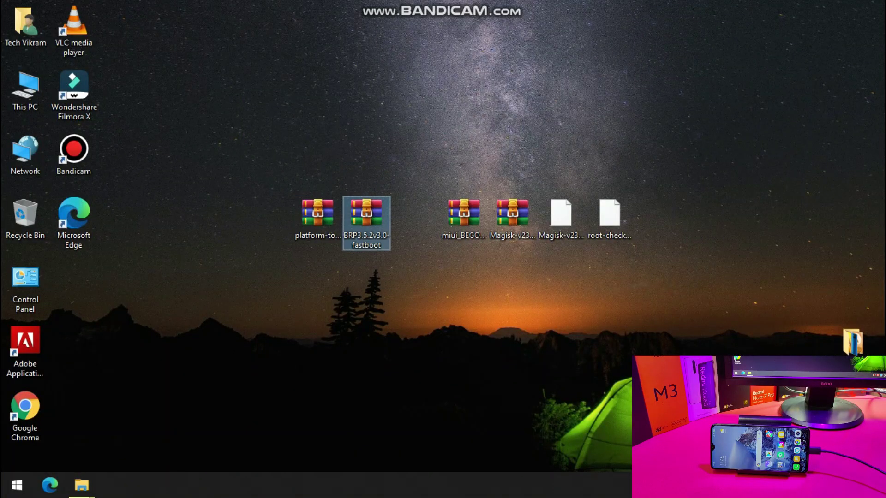
pyautogui.click(463, 219)
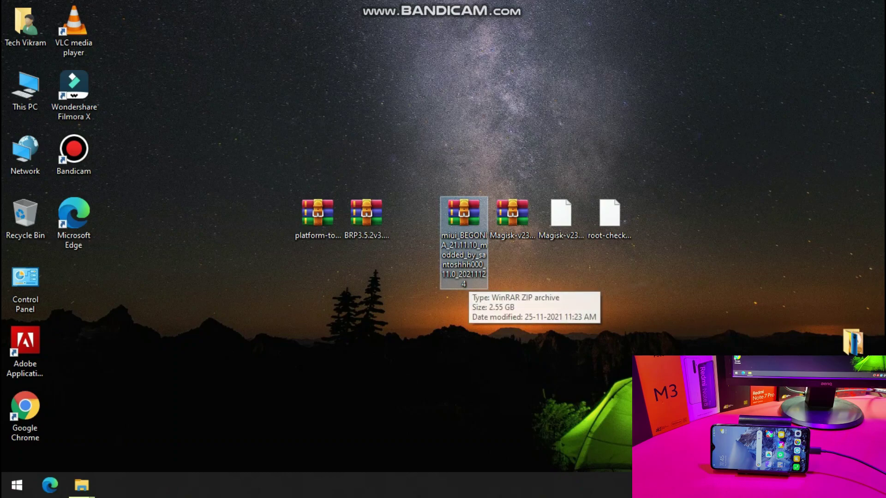
pyautogui.click(512, 214)
pyautogui.click(561, 214)
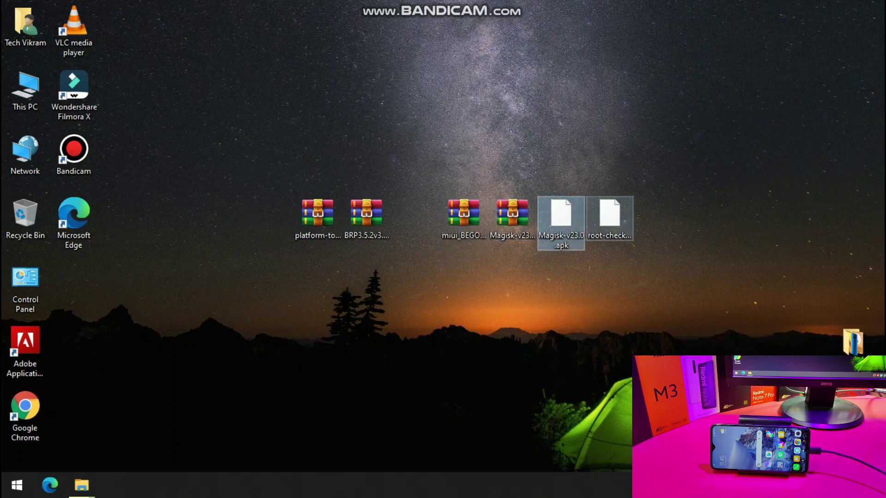
pyautogui.click(609, 214)
pyautogui.click(512, 215)
pyautogui.click(561, 214)
pyautogui.moveTo(671, 204); pyautogui.dragTo(534, 249)
pyautogui.click(530, 261)
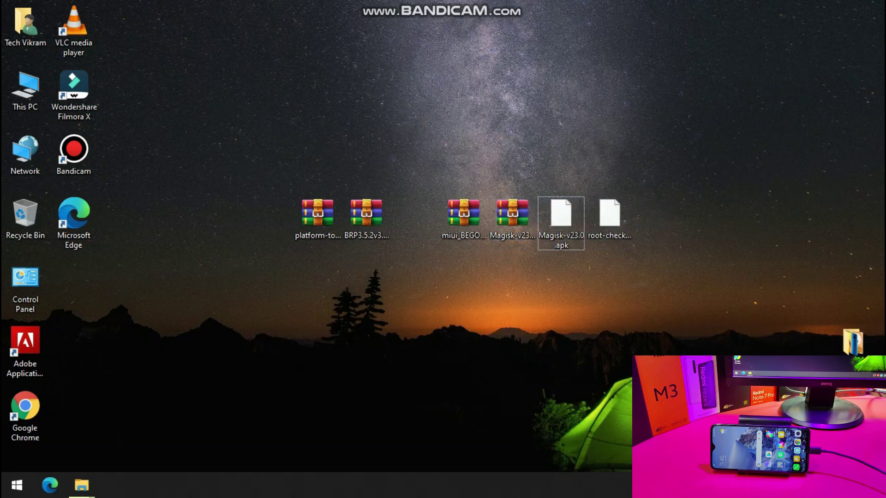
# Step: Copy the MIUI ROM archive, both Magisk-v23 files and the root-check file from the desktop
pyautogui.moveTo(632, 261); pyautogui.dragTo(440, 196)
pyautogui.rightClick(476, 219)
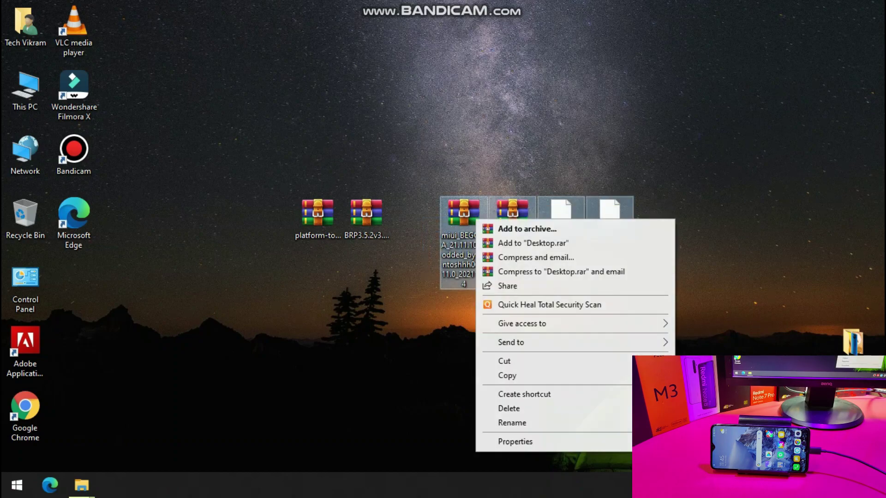
pyautogui.click(507, 376)
# Step: Paste the copied files into the Internal shared storage of the connected Redmi Note 8 Pro
pyautogui.click(25, 90)
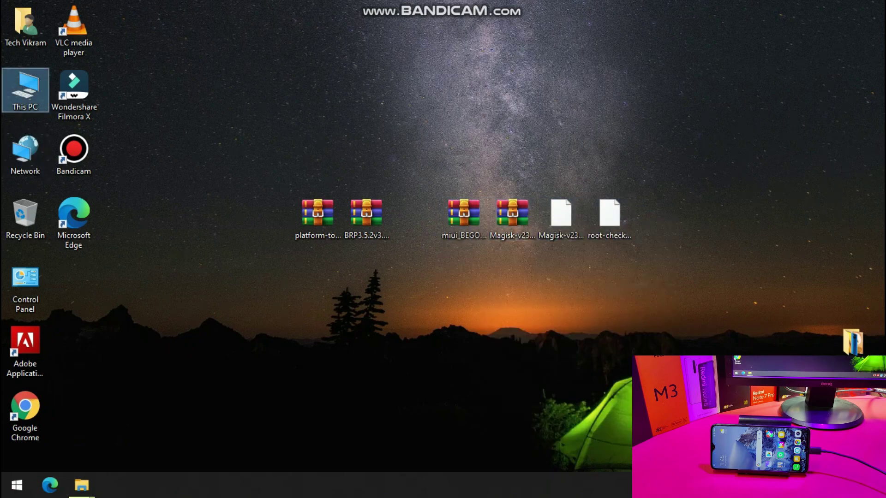
pyautogui.doubleClick(25, 90)
pyautogui.doubleClick(217, 275)
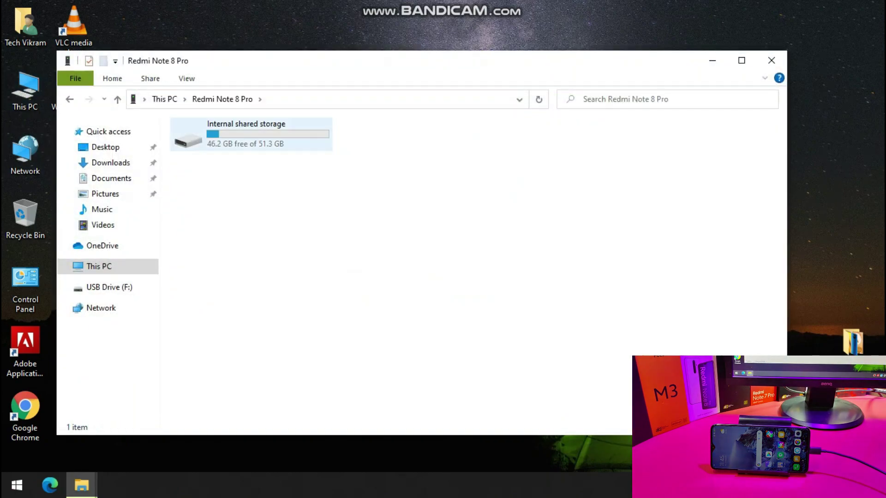
pyautogui.doubleClick(249, 134)
pyautogui.rightClick(494, 227)
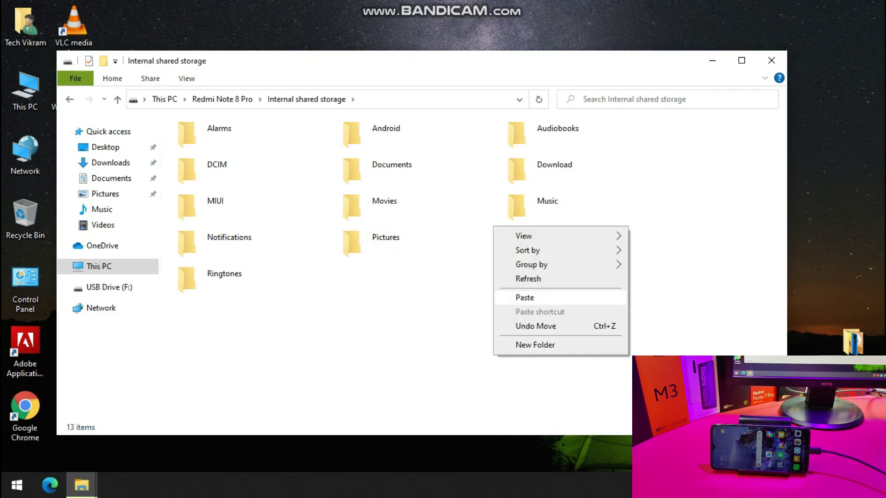
pyautogui.click(524, 298)
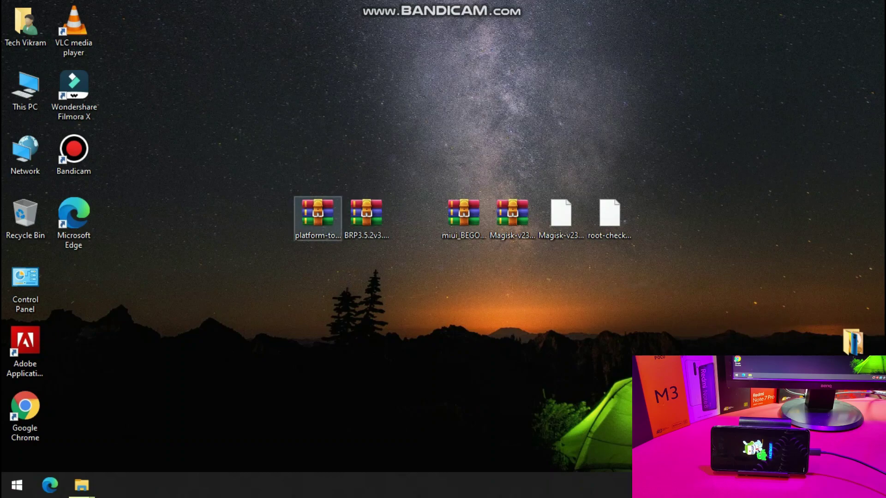
# Step: Extract the platform-tools_r31.0.1-windows archive into its own desktop folder and open its platform-tools subfolder
pyautogui.rightClick(317, 216)
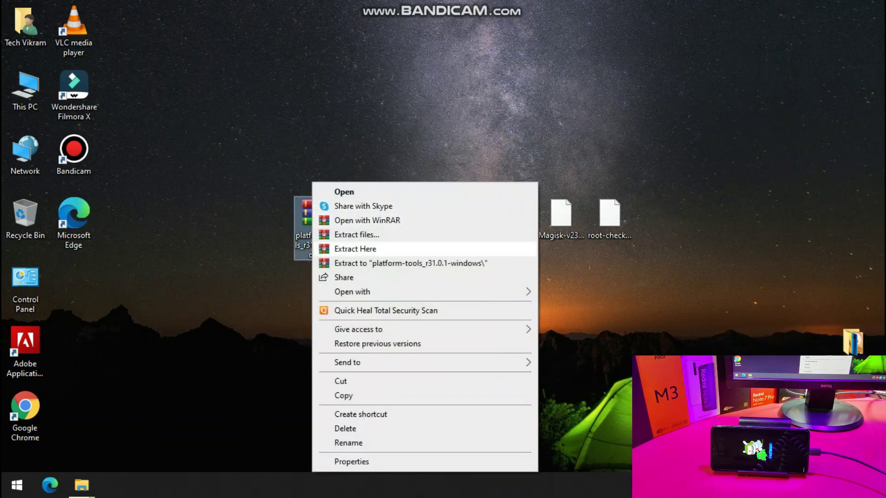
pyautogui.click(410, 263)
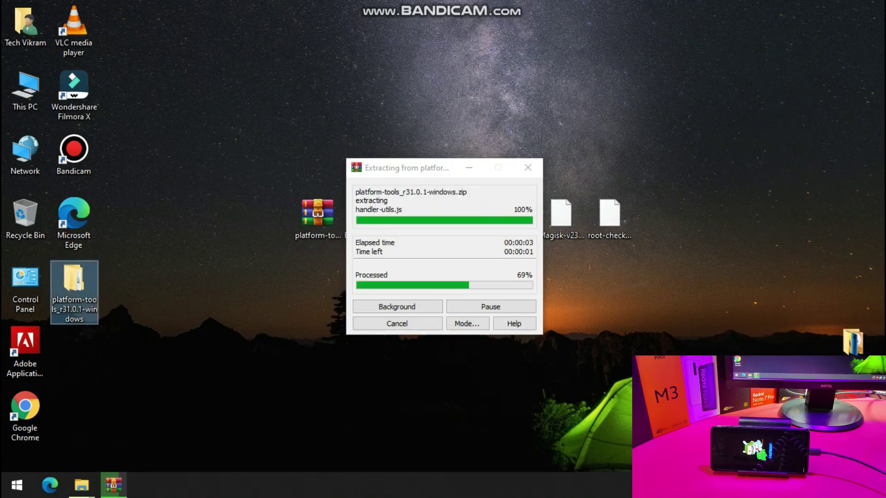
pyautogui.doubleClick(76, 290)
pyautogui.doubleClick(231, 158)
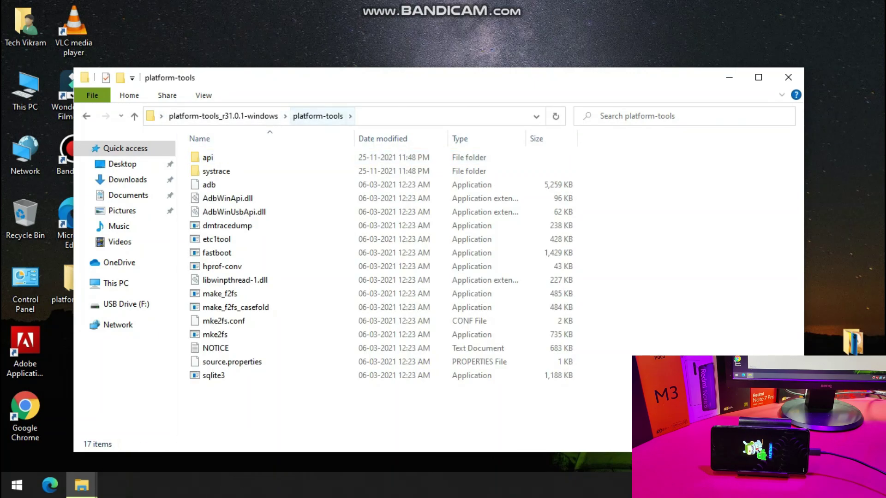
# Step: Open a command prompt in the platform-tools folder and run "fastboot devices"
pyautogui.click(388, 116)
pyautogui.write('cmd')
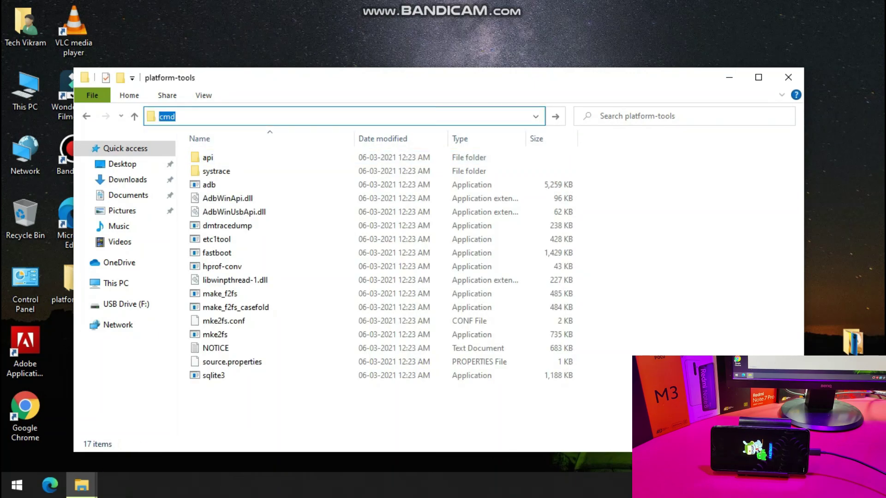
pyautogui.press('Return')
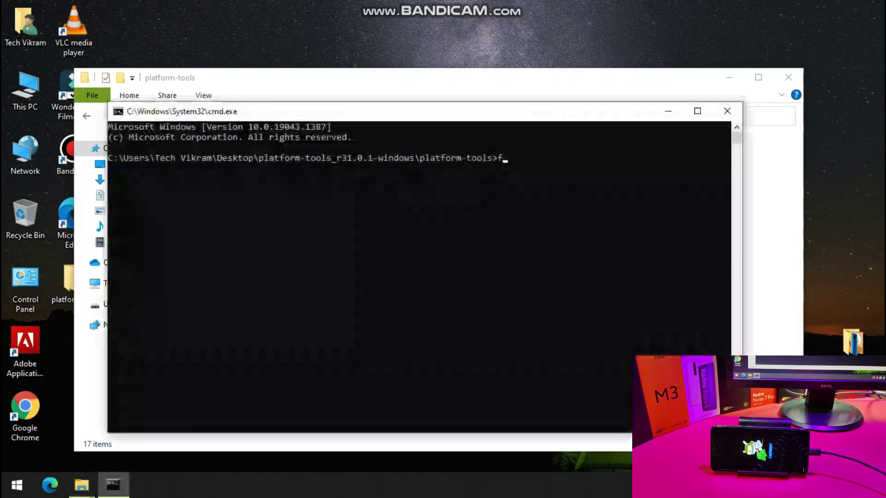
pyautogui.write('f')
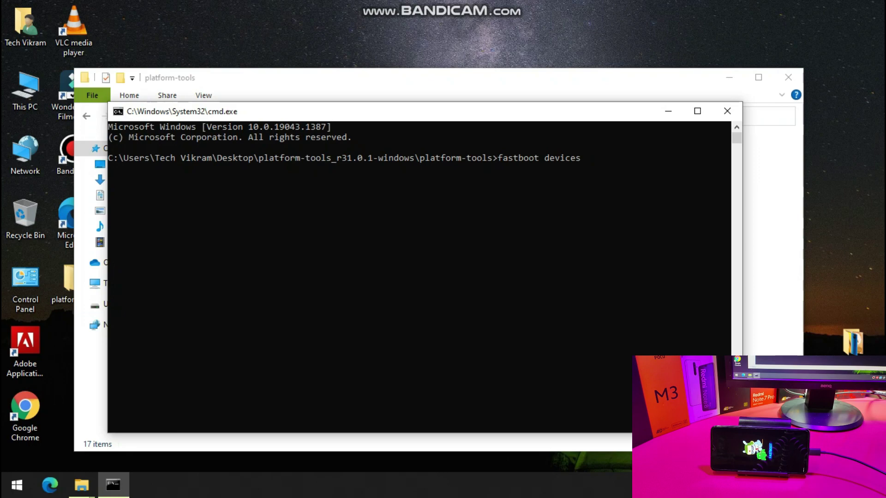
pyautogui.press('Return')
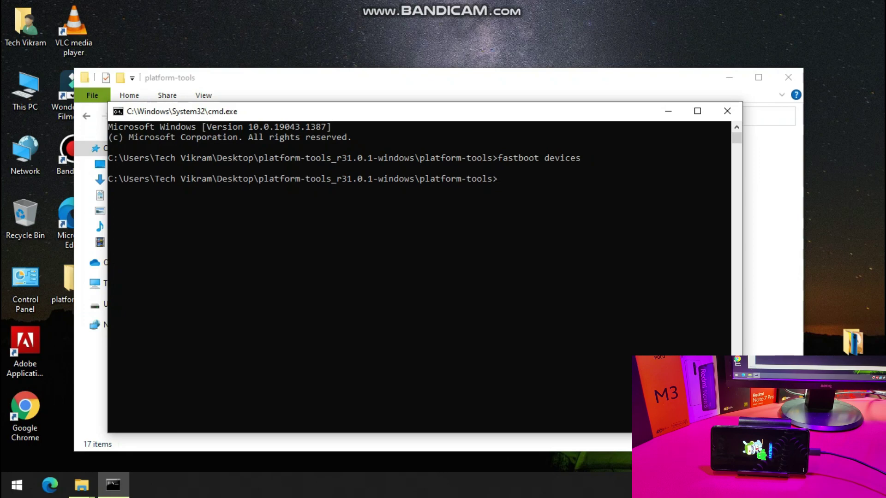
pyautogui.moveTo(123, 147); pyautogui.dragTo(217, 189)
# Step: Open Device Manager in Computer Management and check how the connected Android phone is listed
pyautogui.click(28, 85)
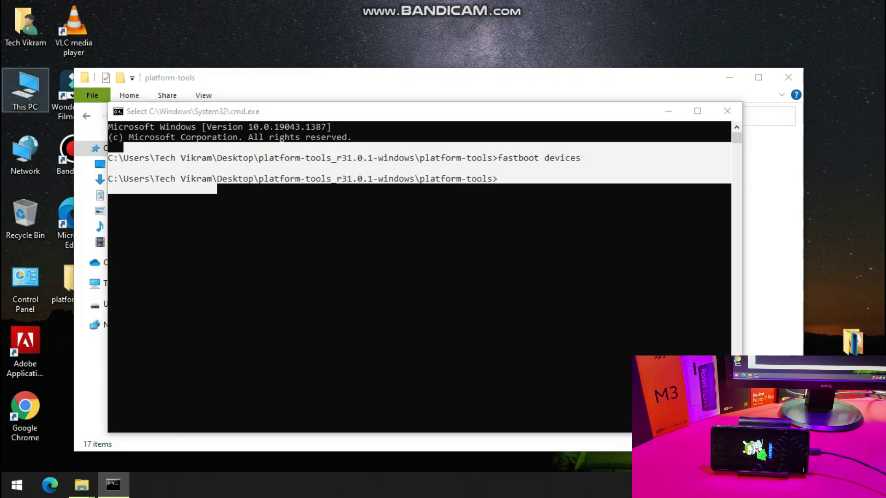
pyautogui.rightClick(32, 81)
pyautogui.click(69, 120)
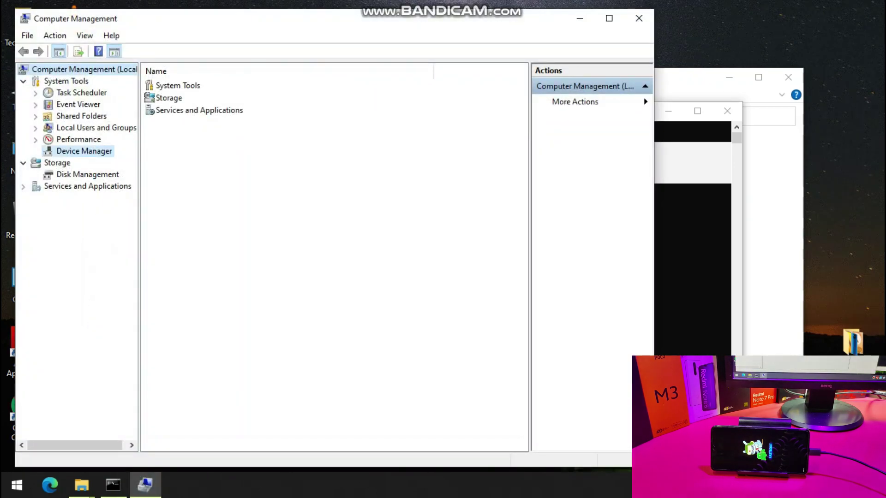
pyautogui.click(84, 151)
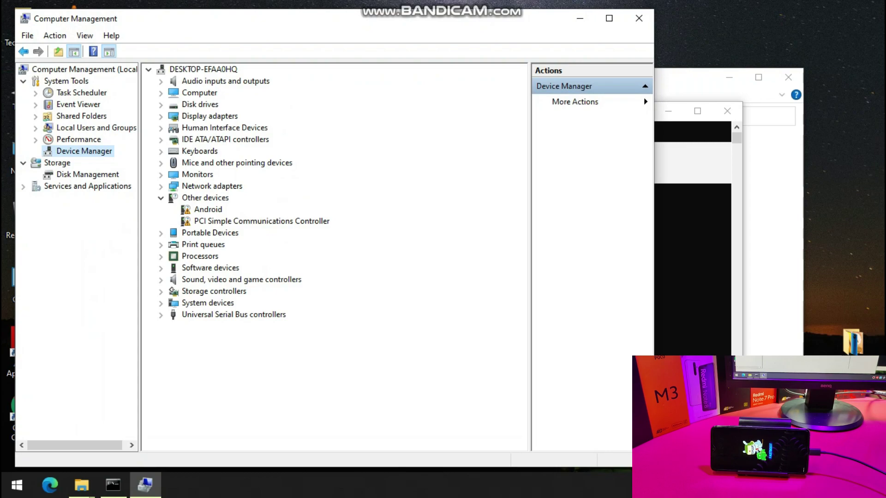
pyautogui.click(212, 186)
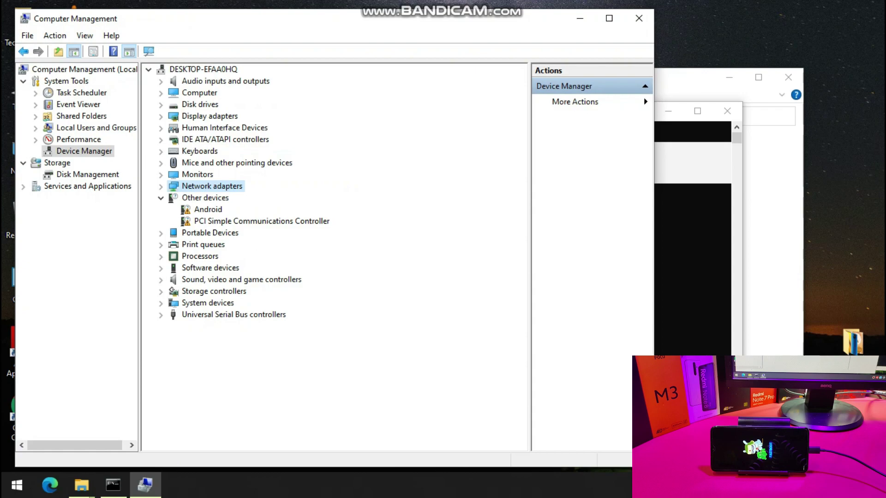
# Step: Open Google Chrome from the desktop and search for "android bootloader drivers"
pyautogui.press('super+d')
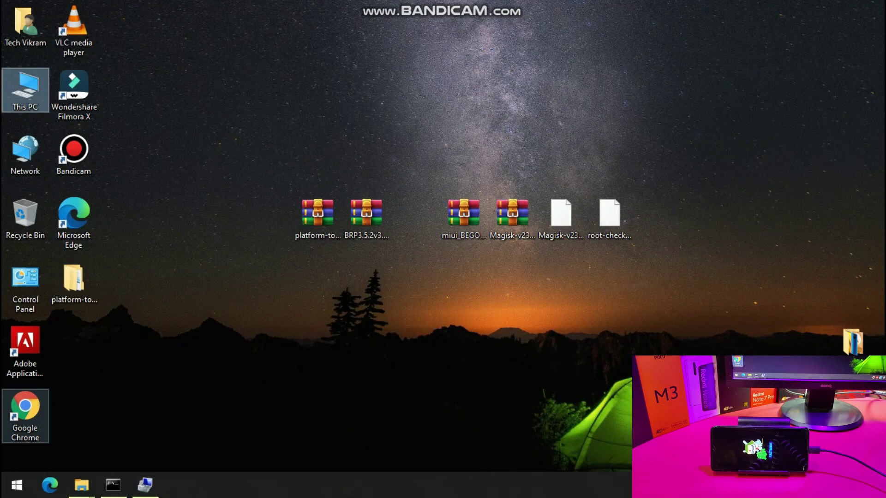
pyautogui.doubleClick(25, 415)
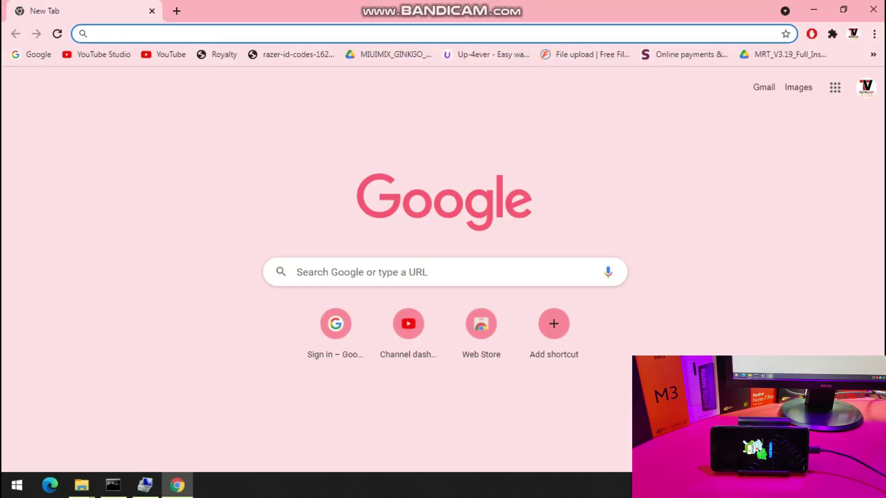
pyautogui.write('android')
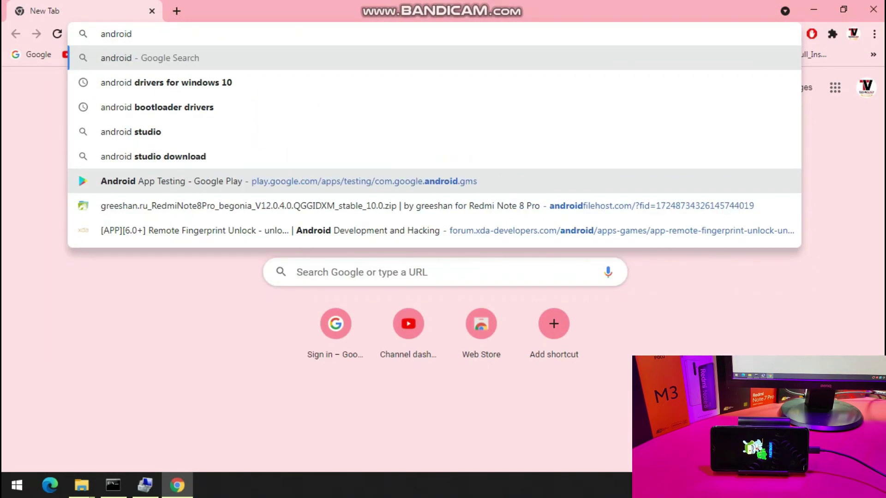
pyautogui.press('Down')
pyautogui.press('Down')
pyautogui.press('Return')
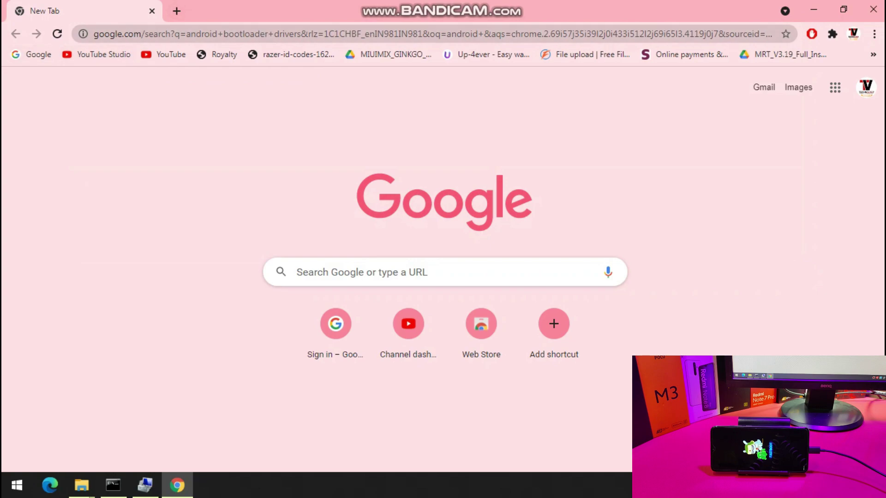
# Step: Load the Google homepage in a new tab, then return to the driver search results
pyautogui.click(177, 11)
pyautogui.click(32, 54)
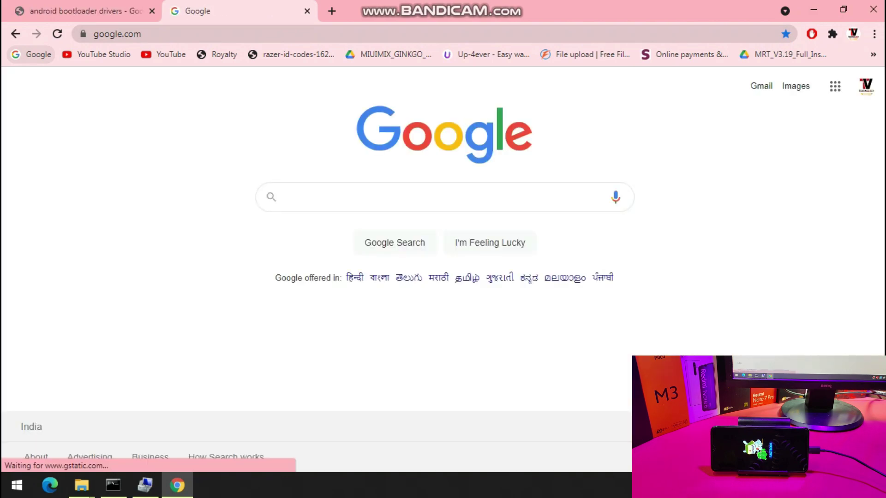
pyautogui.click(51, 11)
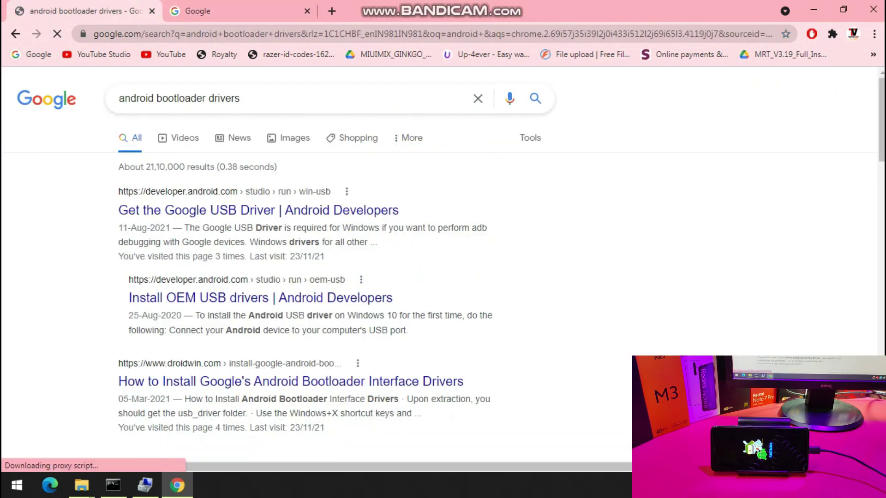
# Step: Switch to Computer Management and check the Portable Devices category in Device Manager
pyautogui.hotkey('alt', 'Tab')
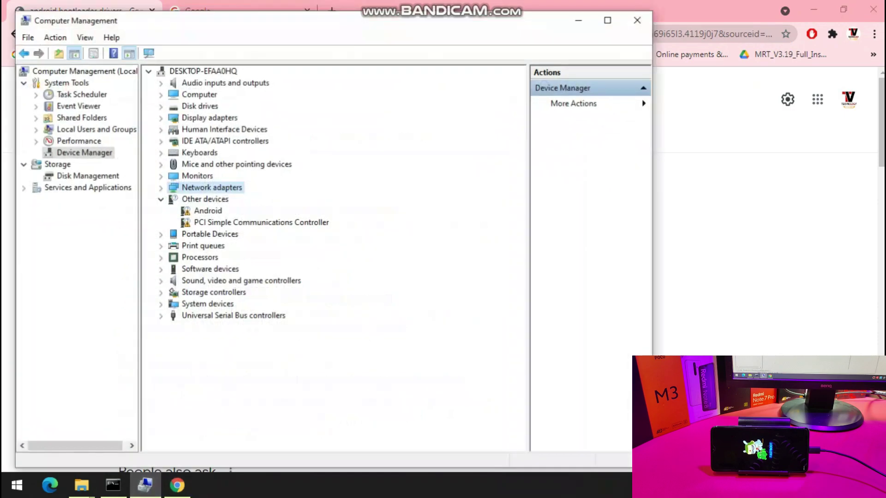
pyautogui.rightClick(199, 236)
pyautogui.click(258, 247)
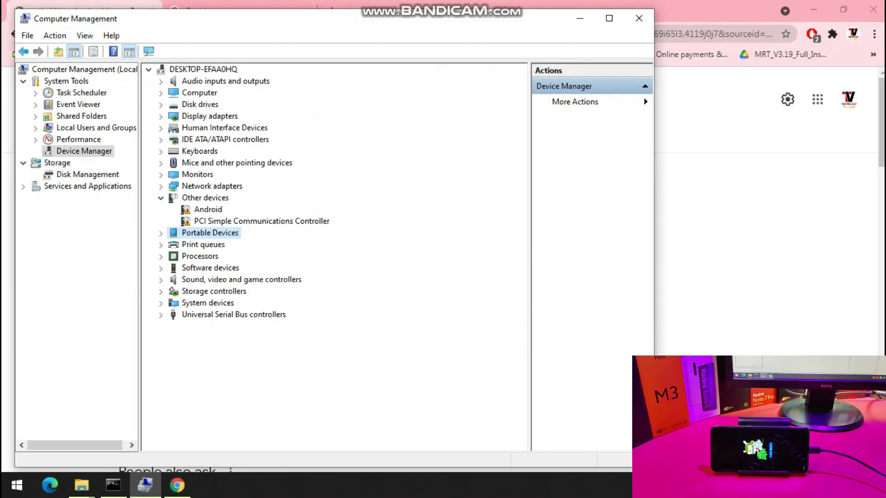
# Step: Return to Chrome, open the "Get the Google USB Driver" result and find its ZIP download link
pyautogui.click(177, 485)
pyautogui.click(258, 210)
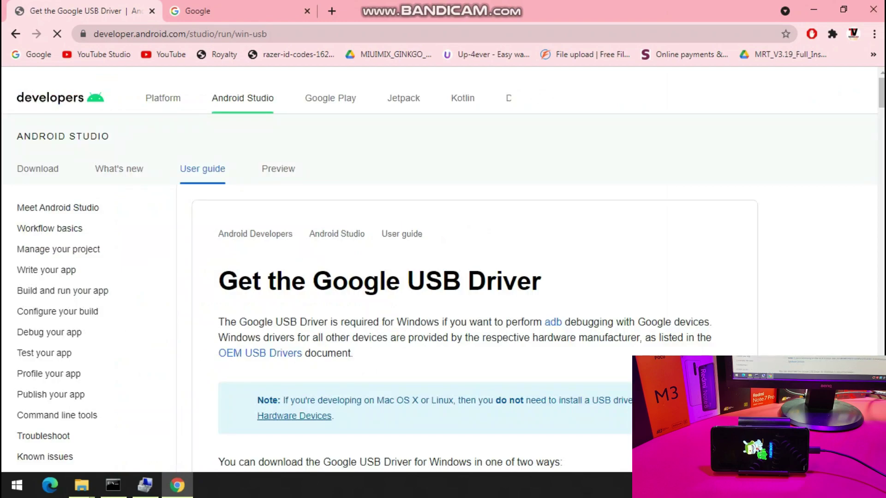
pyautogui.scroll(-7, 443, 276)
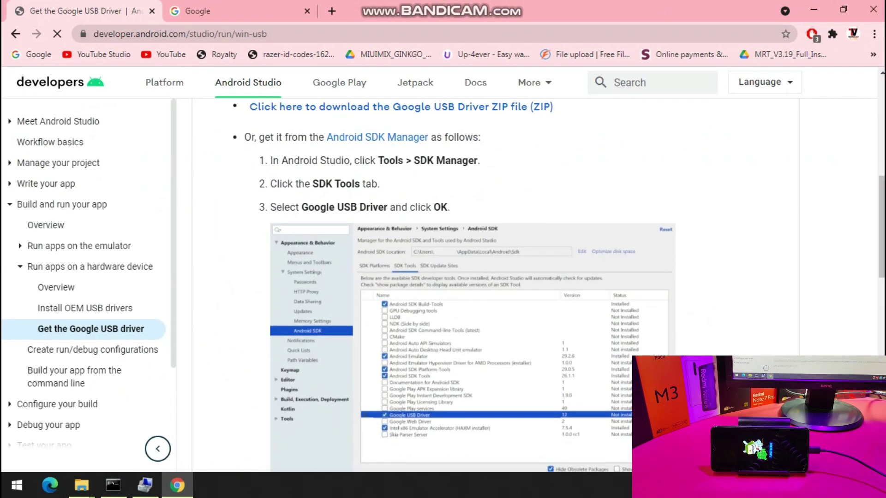
pyautogui.scroll(-4, 443, 277)
pyautogui.scroll(5, 443, 277)
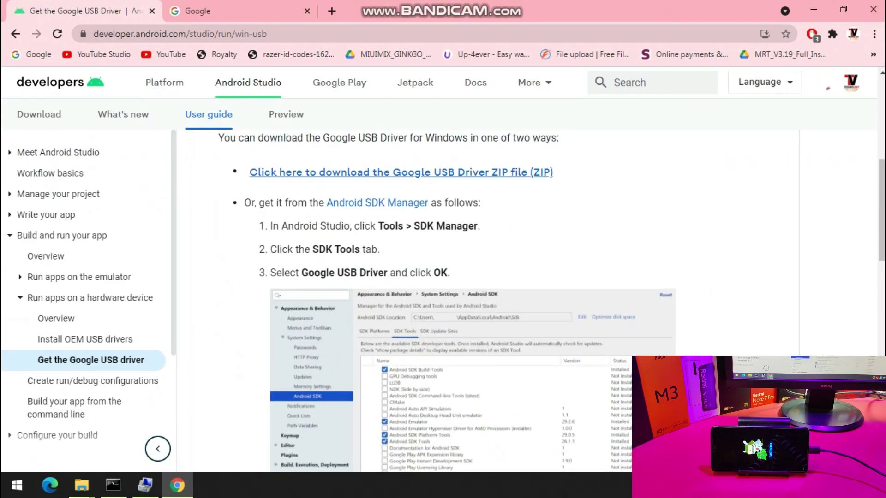
# Step: Accept the licence terms for the Google USB Driver ZIP and download latest_usb_driver_windows.zip
pyautogui.click(402, 173)
pyautogui.scroll(-12, 401, 208)
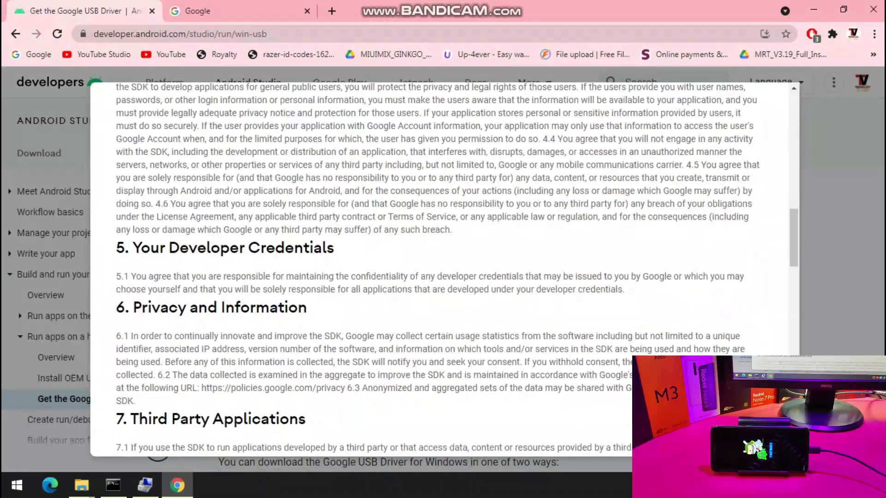
pyautogui.scroll(-20, 443, 267)
pyautogui.click(122, 343)
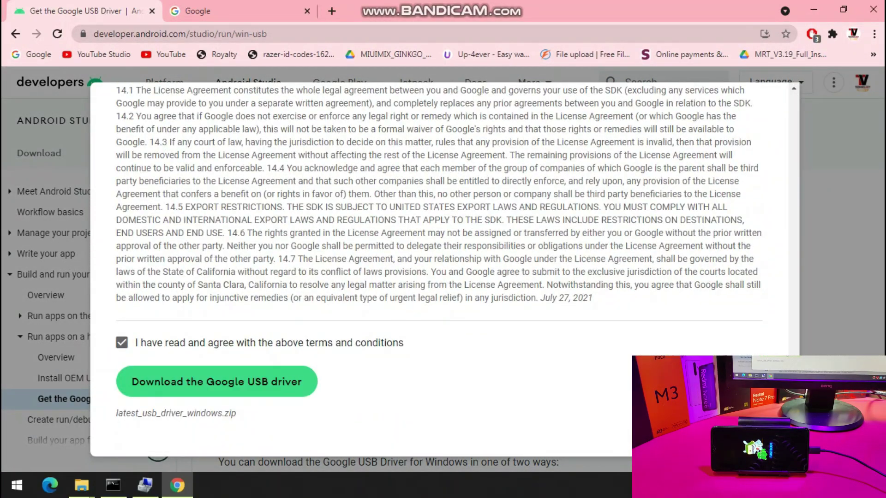
pyautogui.click(217, 381)
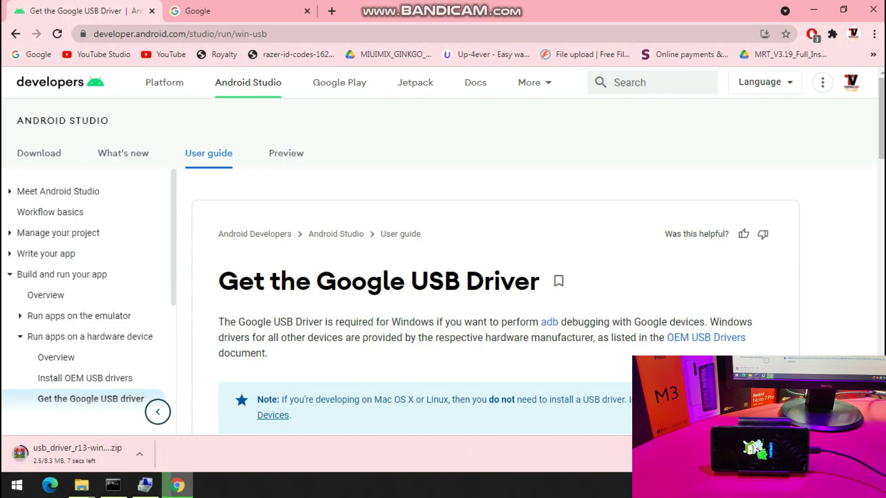
# Step: Locate the downloaded usb_driver_r13-windows archive in its folder, extract it there and open the extracted folder
pyautogui.hotkey('ctrl', 'j')
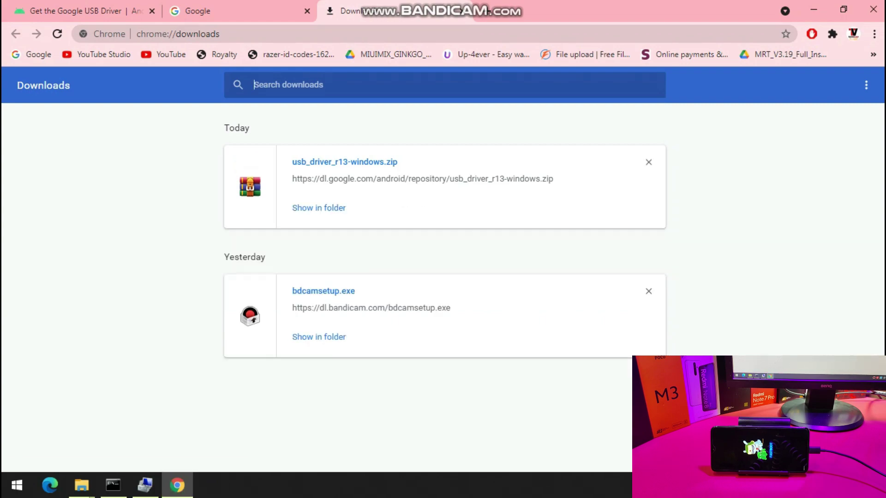
pyautogui.click(319, 208)
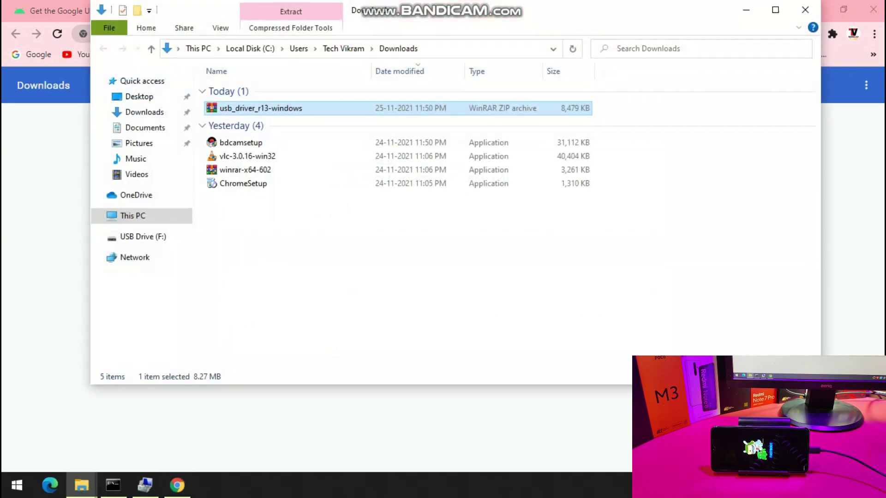
pyautogui.rightClick(239, 109)
pyautogui.doubleClick(261, 122)
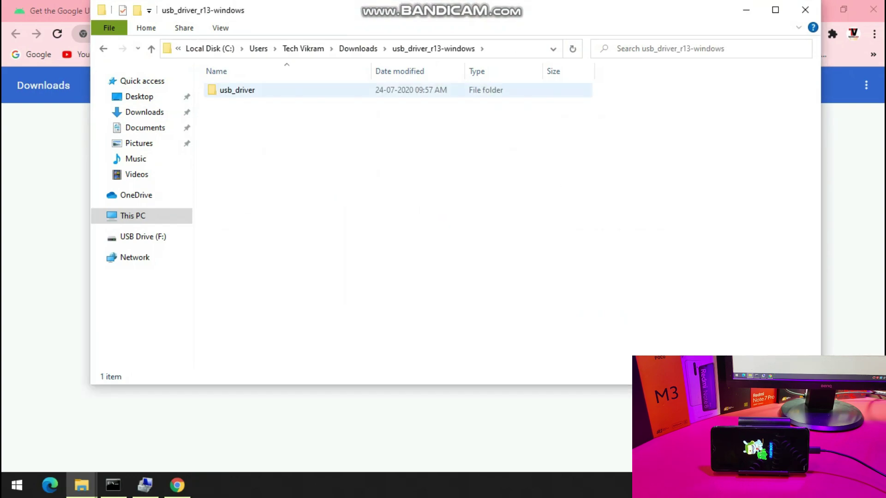
# Step: Install the android_winusb setup information file from the usb_driver folder and switch to Computer Management
pyautogui.doubleClick(238, 90)
pyautogui.click(247, 117)
pyautogui.rightClick(232, 117)
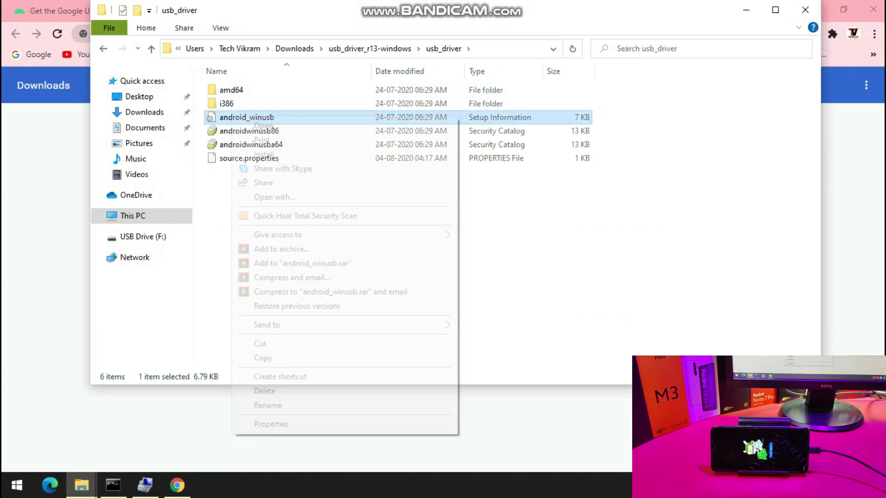
pyautogui.click(264, 153)
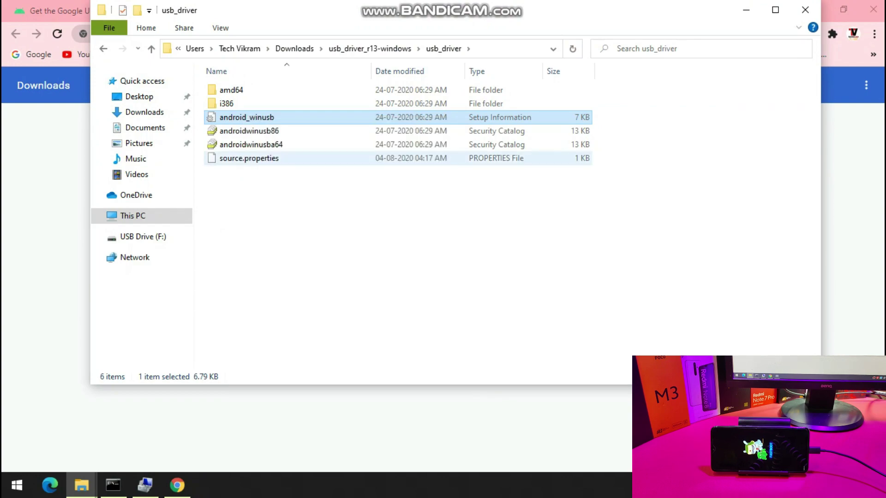
pyautogui.press('Return')
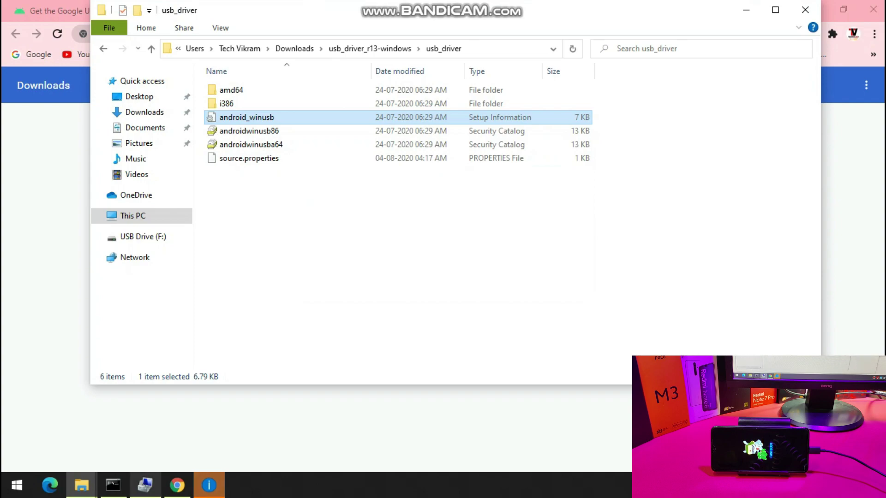
pyautogui.click(145, 484)
pyautogui.rightClick(203, 210)
pyautogui.click(236, 221)
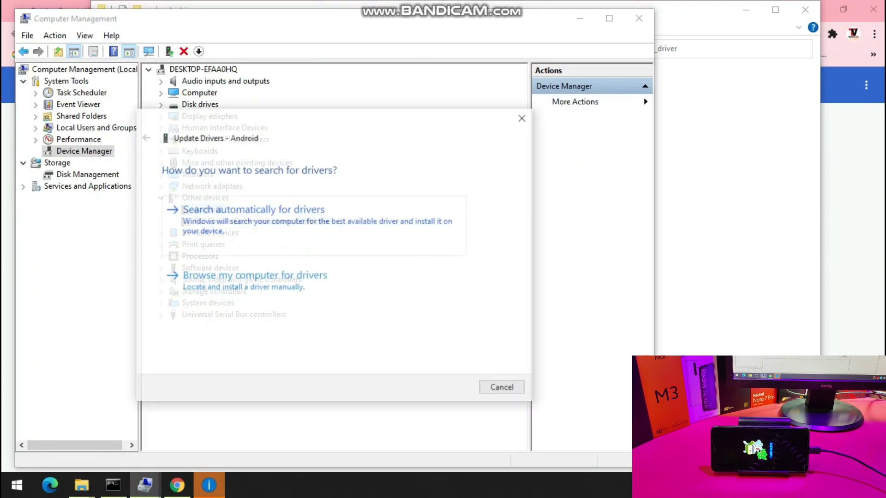
pyautogui.press('Escape')
# Step: Scan for hardware changes from the Android device and from the Portable Devices category
pyautogui.rightClick(215, 212)
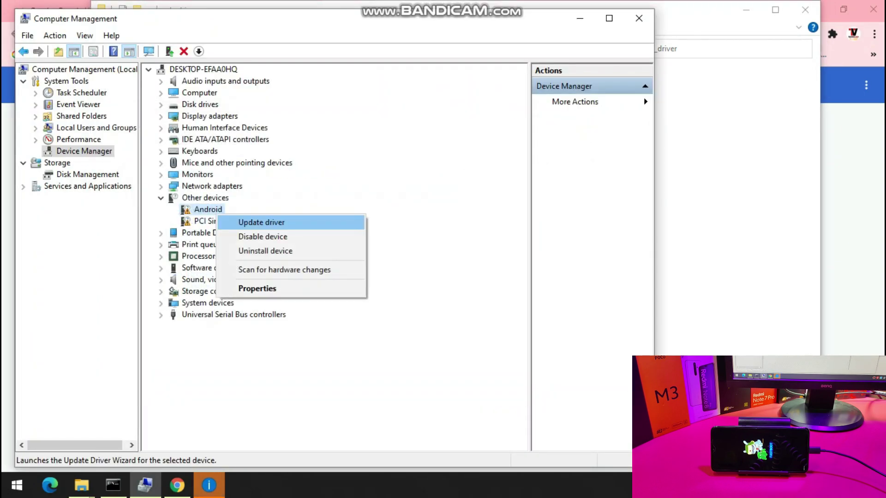
pyautogui.click(285, 269)
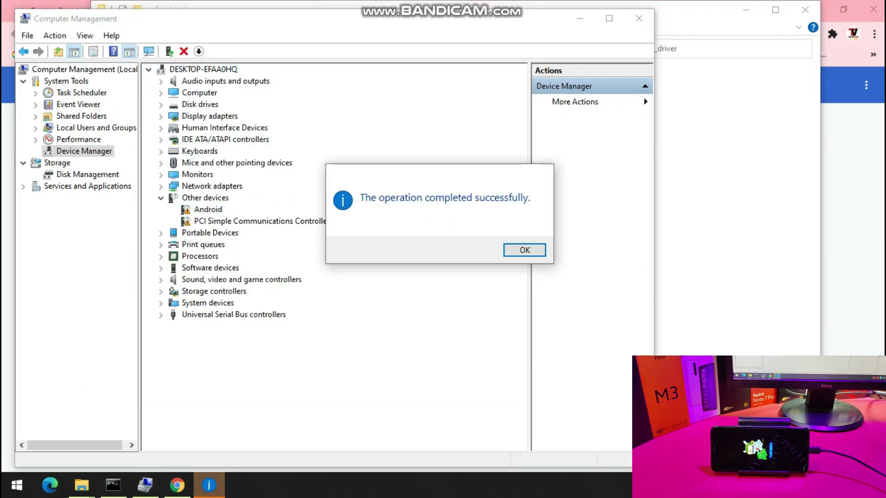
pyautogui.press('Return')
pyautogui.rightClick(210, 233)
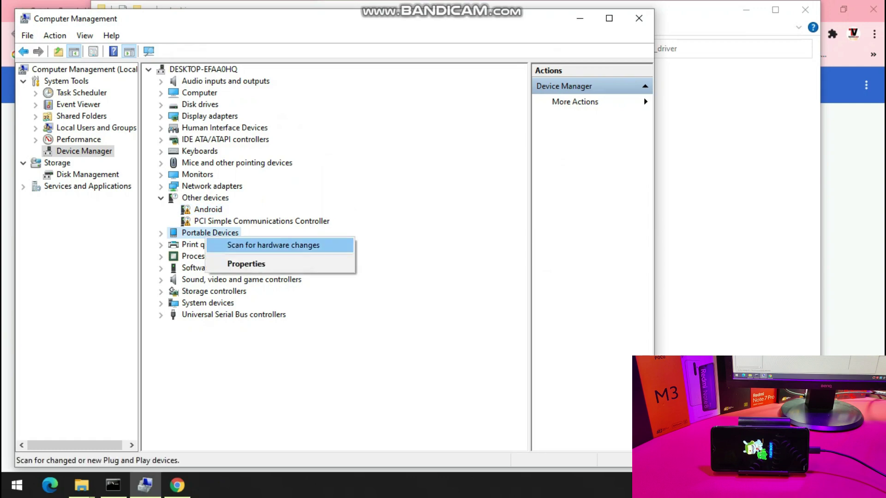
pyautogui.click(272, 245)
# Step: Update the Android device under Other devices with the Android Bootloader Interface driver from the list of available drivers on the computer
pyautogui.rightClick(213, 211)
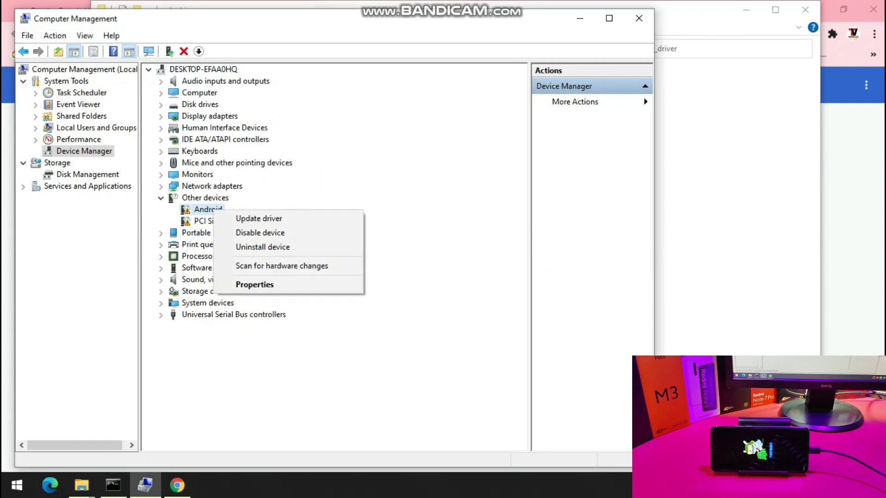
pyautogui.click(258, 219)
pyautogui.click(254, 276)
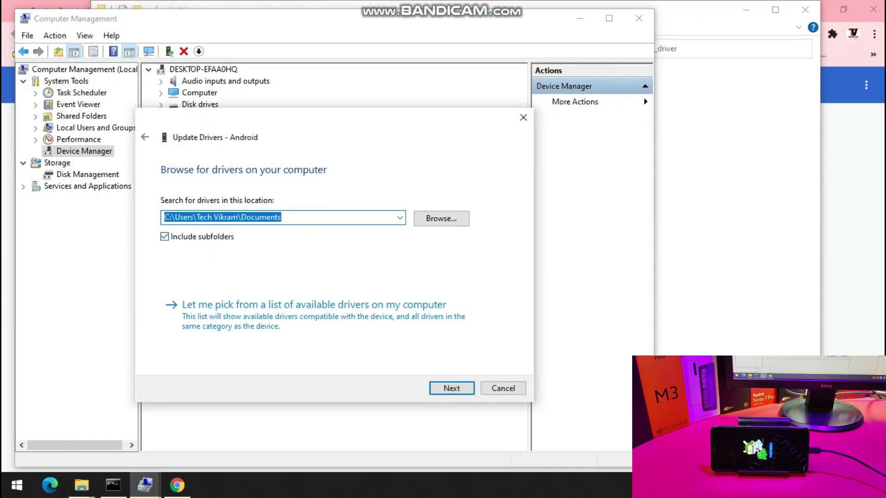
pyautogui.click(316, 305)
pyautogui.click(202, 234)
pyautogui.click(452, 389)
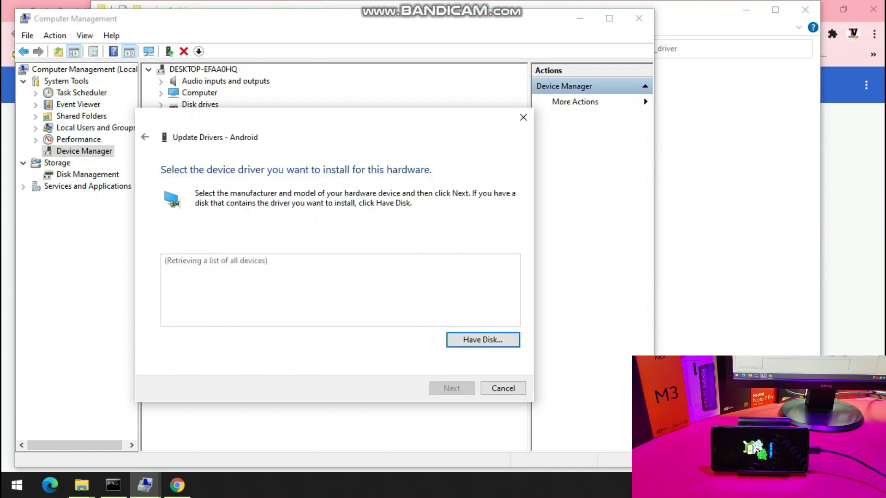
pyautogui.click(227, 289)
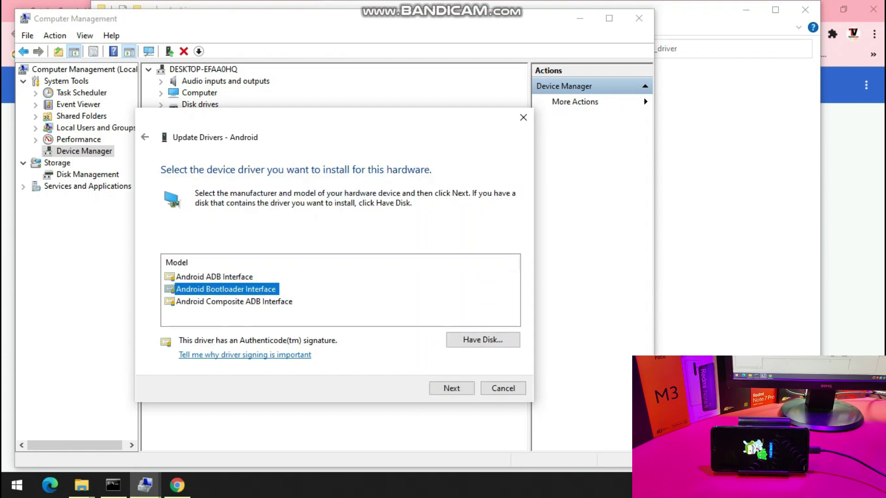
pyautogui.press('Return')
pyautogui.press('y')
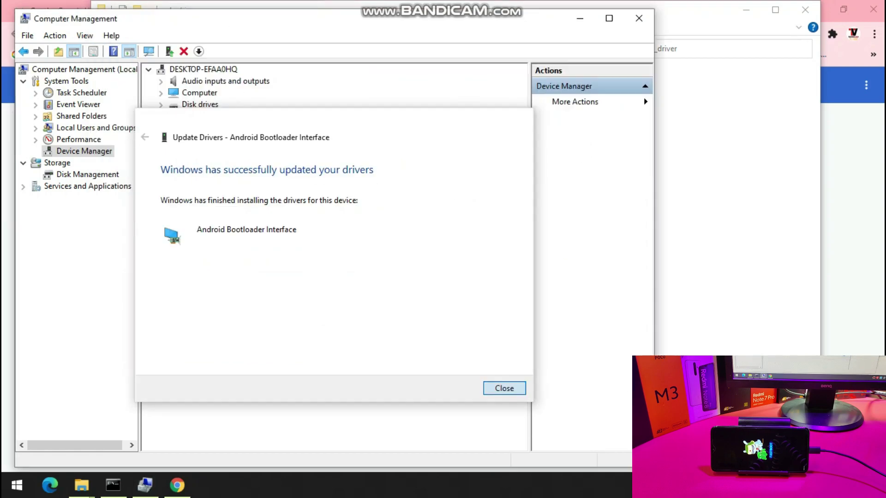
pyautogui.press('Return')
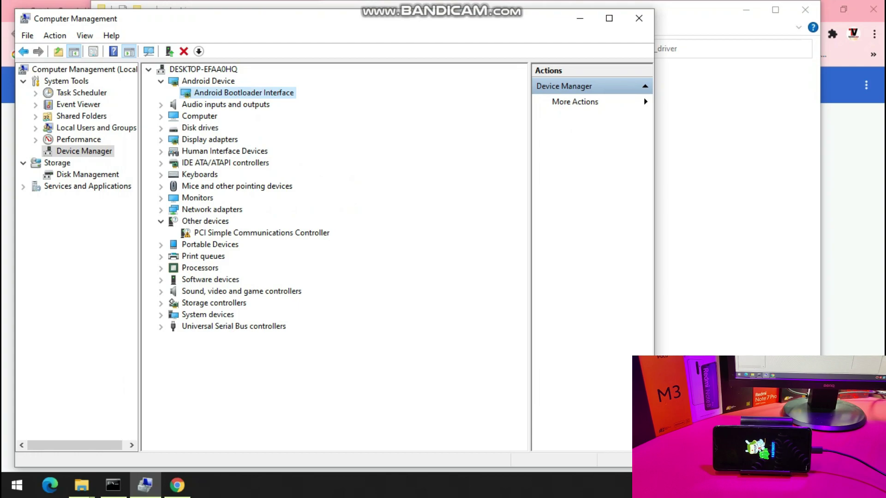
# Step: Close Computer Management and the driver folder, and minimize Chrome
pyautogui.click(639, 18)
pyautogui.click(805, 10)
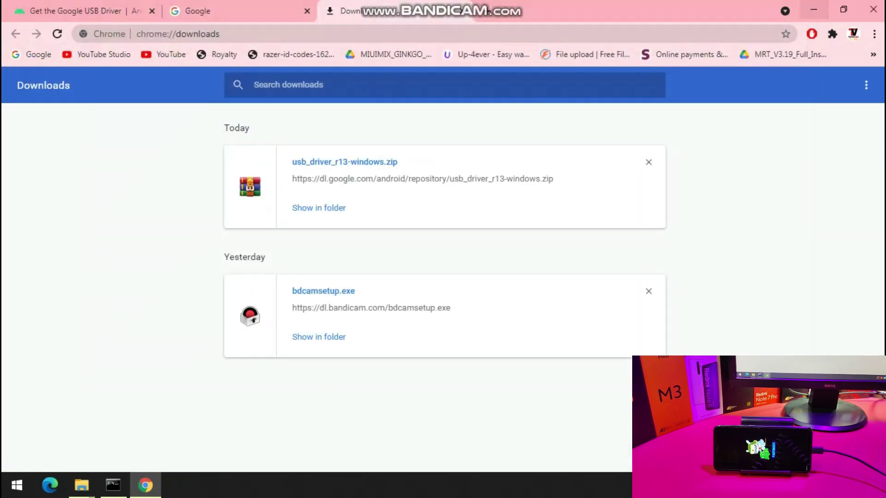
pyautogui.click(813, 9)
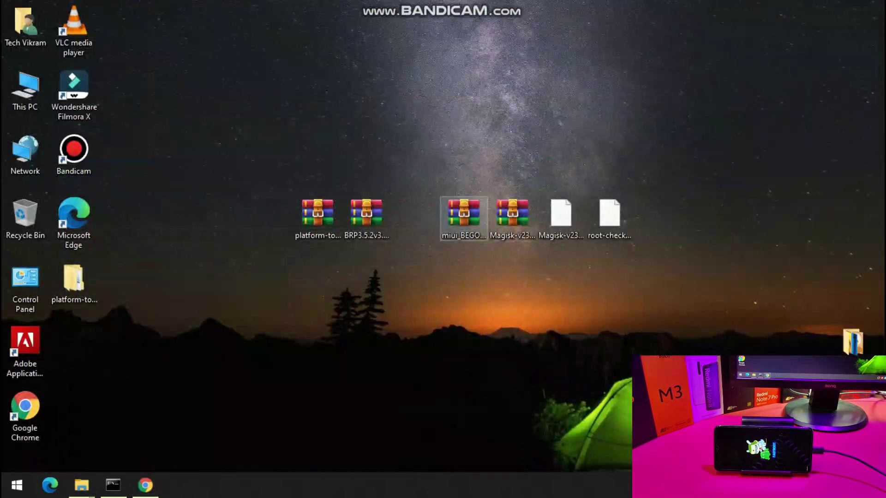
# Step: Switch to the Command Prompt, check the phone's connection with "fastboot devices", and close the Command Prompt and Chrome
pyautogui.click(145, 485)
pyautogui.click(113, 486)
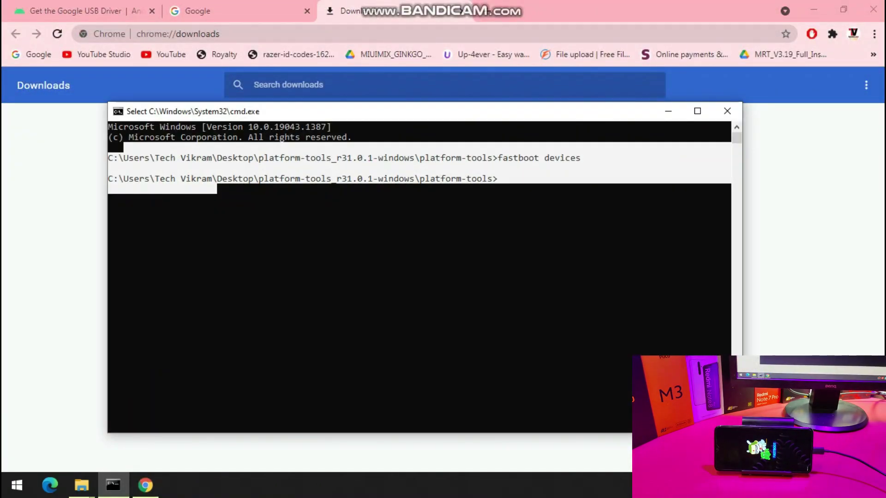
pyautogui.write('fastboot devices')
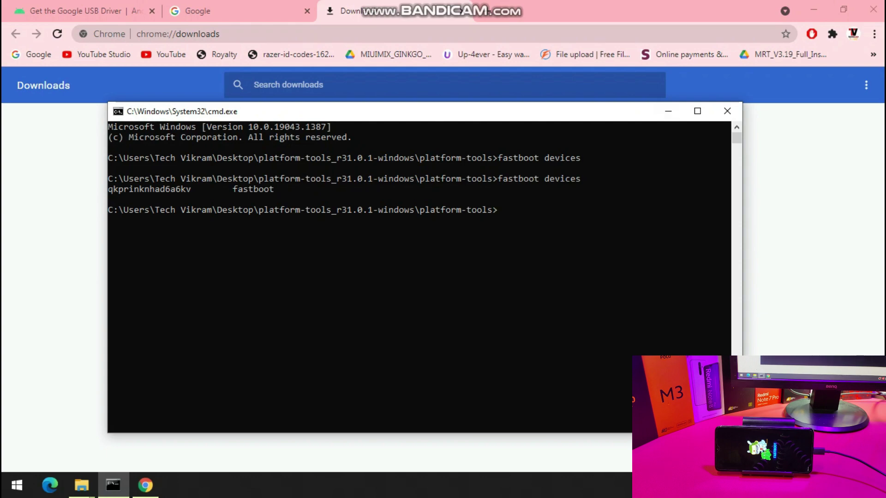
pyautogui.click(727, 111)
pyautogui.click(873, 9)
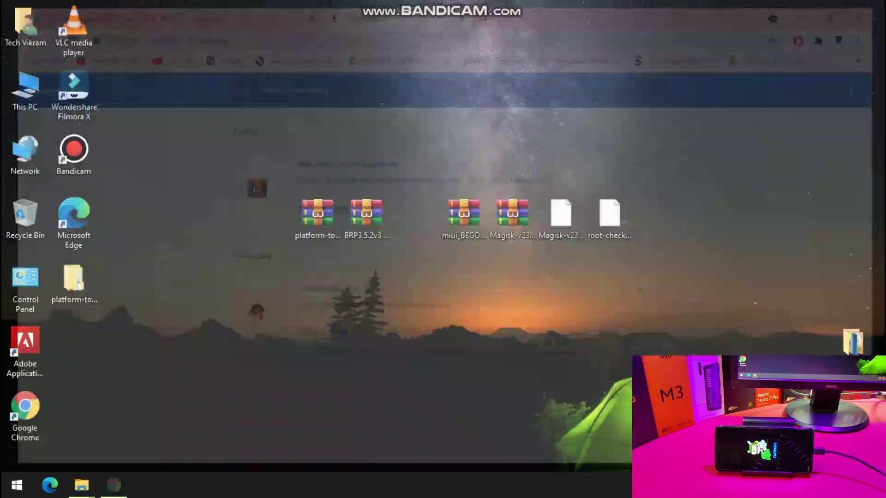
# Step: Extract the BRP3.5.2v3.0-fastboot archive on the desktop and run 1.FlashBRPMiuiA11Unified from the extracted folder
pyautogui.rightClick(366, 219)
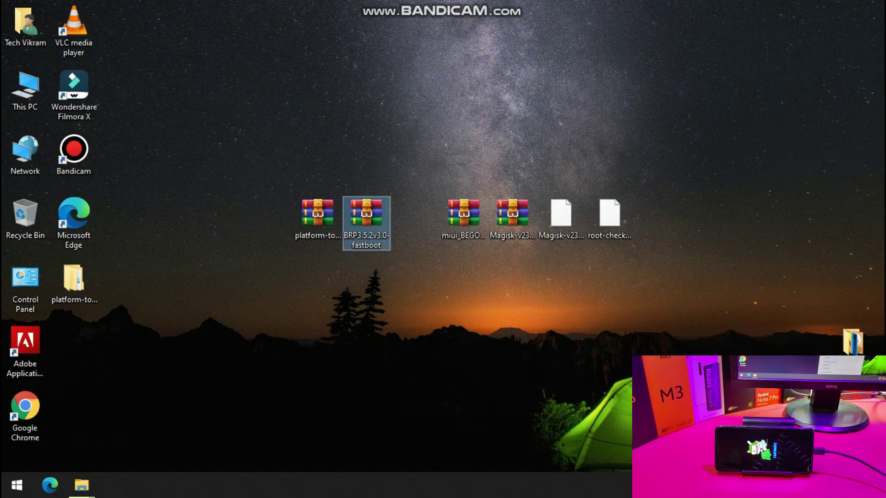
pyautogui.rightClick(372, 222)
pyautogui.click(406, 257)
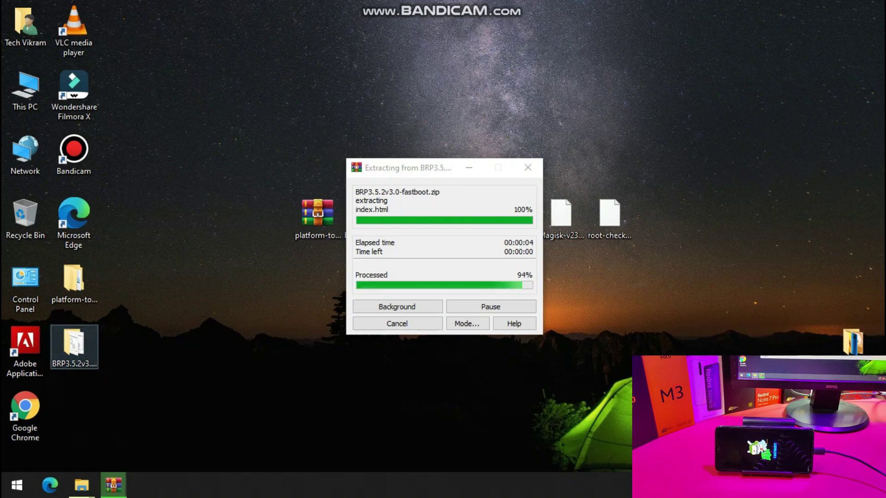
pyautogui.doubleClick(74, 347)
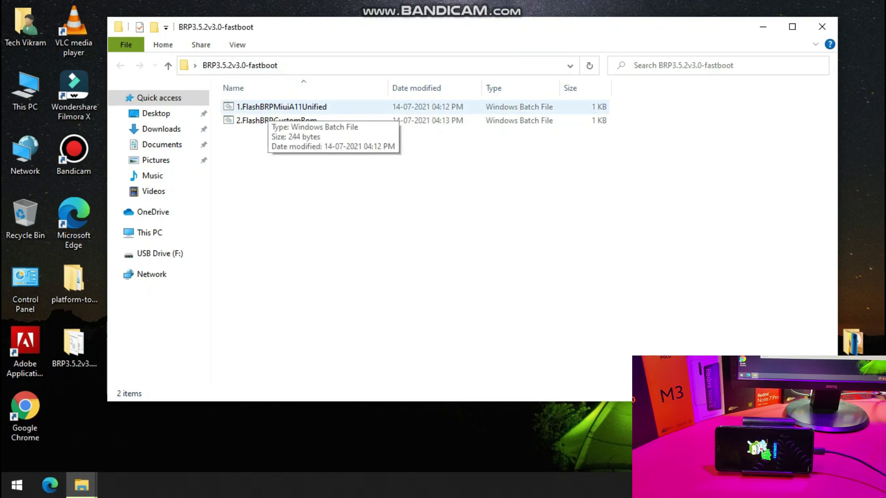
pyautogui.doubleClick(281, 107)
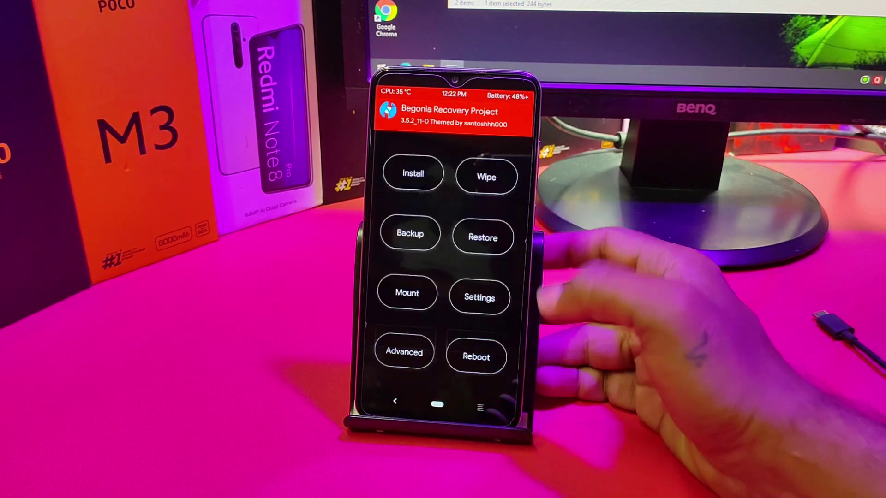
# Step: Switch to Begonia Recovery Project on the phone, look through the installable files in internal storage and return to its main screen
pyautogui.click(412, 173)
pyautogui.moveTo(522, 365); pyautogui.dragTo(522, 258)
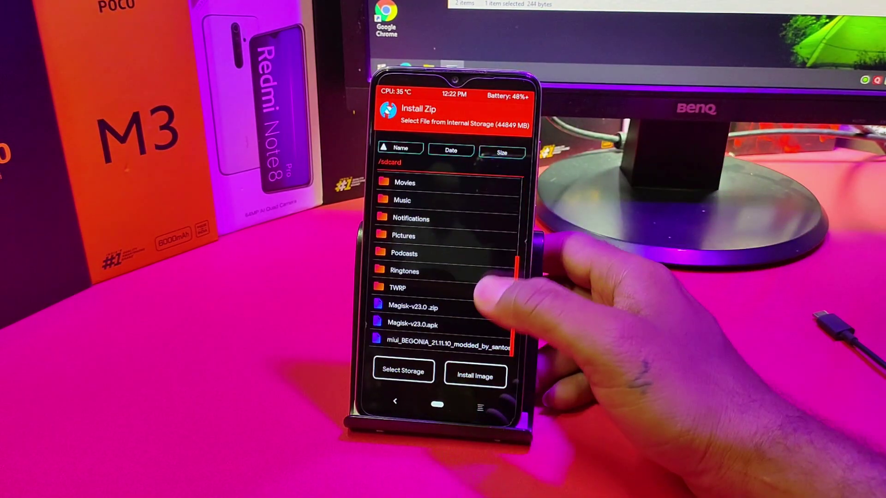
pyautogui.click(437, 404)
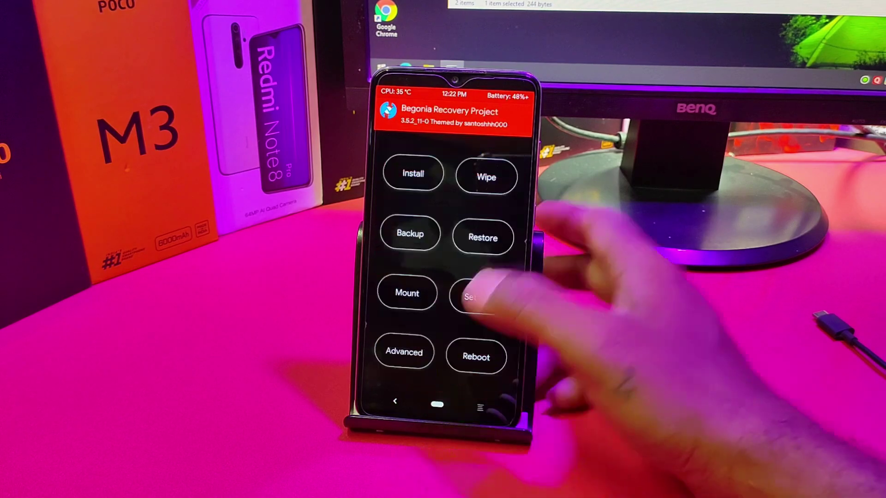
# Step: Perform an advanced wipe of the Dalvik / ART Cache, System, Vendor, Data and Cache partitions
pyautogui.click(485, 176)
pyautogui.click(405, 340)
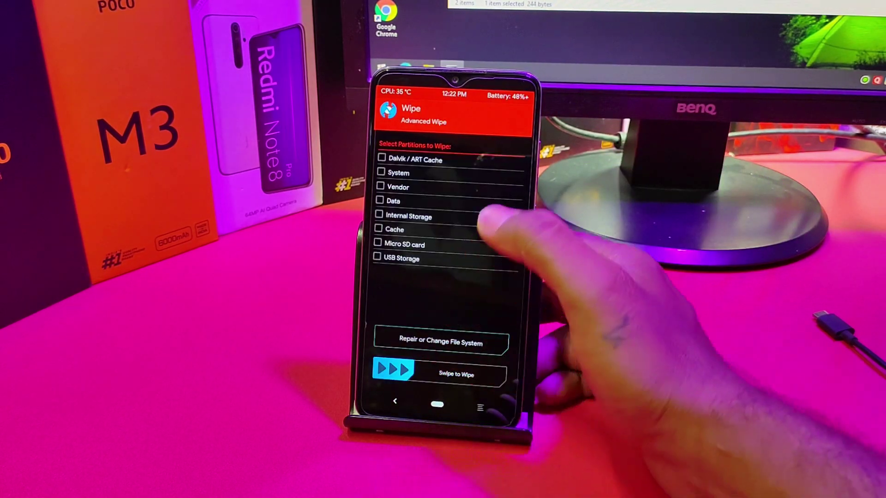
pyautogui.click(484, 159)
pyautogui.click(484, 173)
pyautogui.click(485, 187)
pyautogui.click(484, 200)
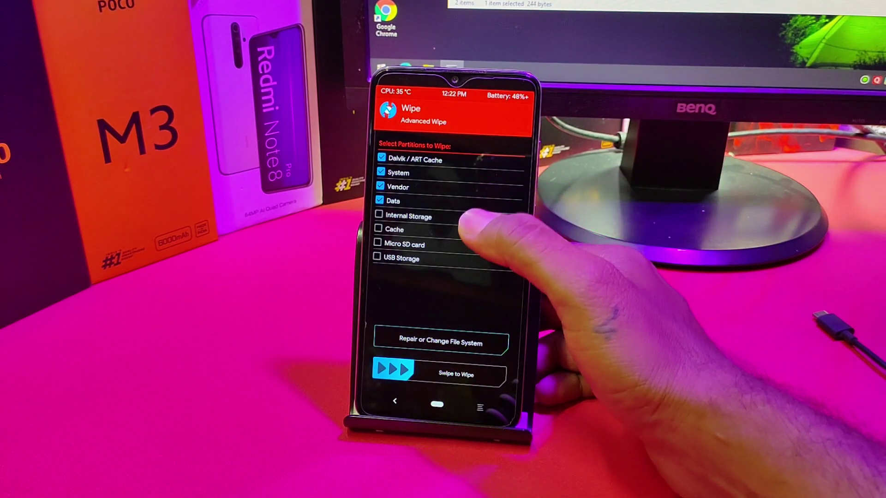
pyautogui.click(484, 229)
pyautogui.moveTo(393, 370); pyautogui.dragTo(500, 374)
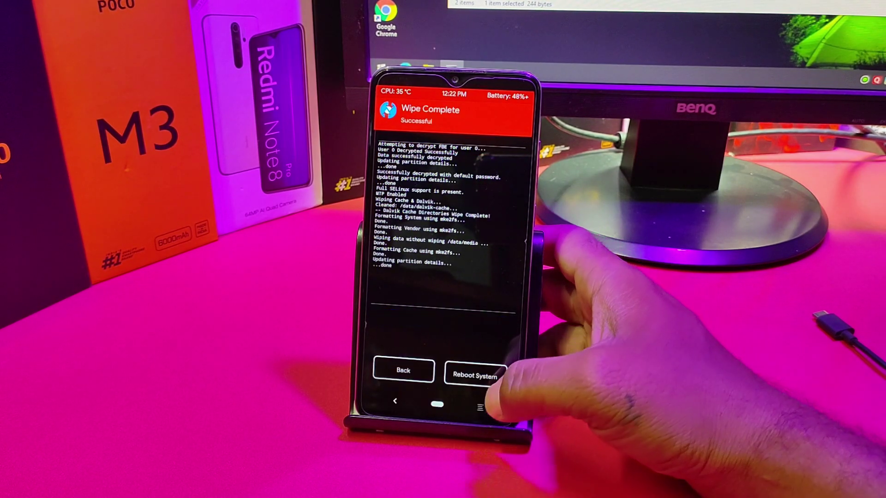
# Step: Flash the modded miui_BEGONIA_21.11.10 ROM ZIP from the phone's internal storage
pyautogui.click(437, 404)
pyautogui.click(412, 172)
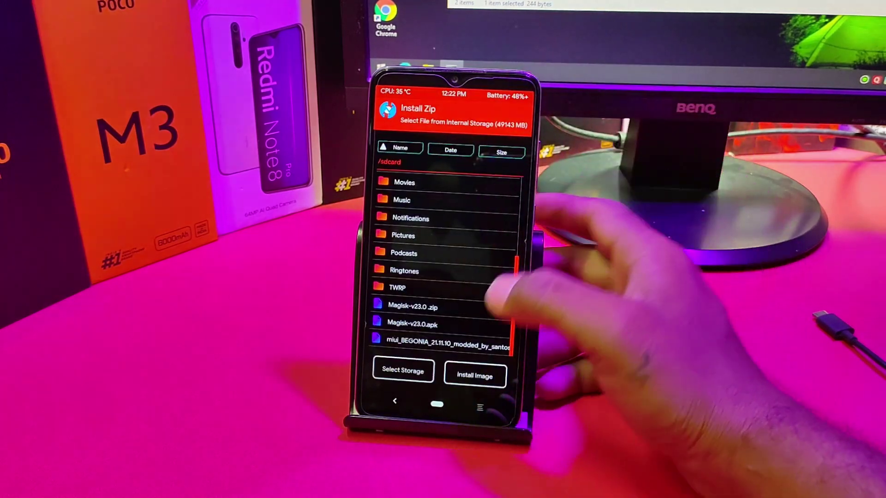
pyautogui.click(415, 342)
pyautogui.moveTo(395, 368); pyautogui.dragTo(501, 371)
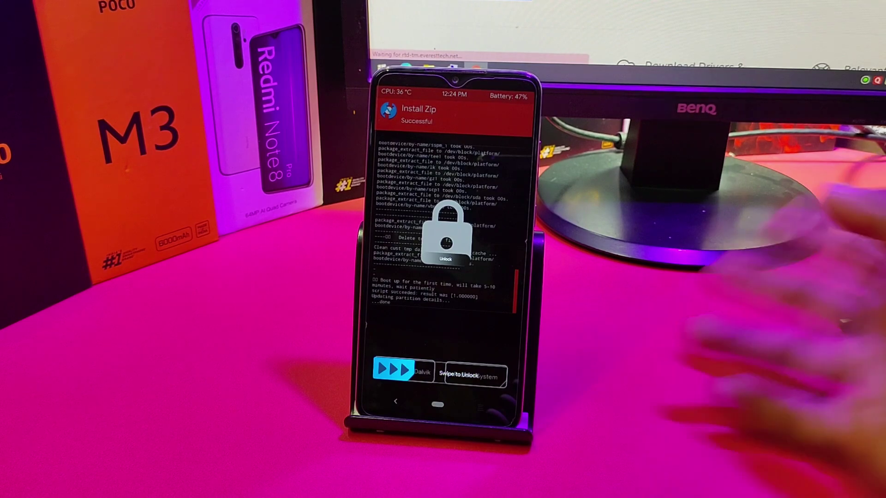
# Step: Unlock the recovery screen and review the ROM's installation log
pyautogui.moveTo(392, 371); pyautogui.dragTo(489, 376)
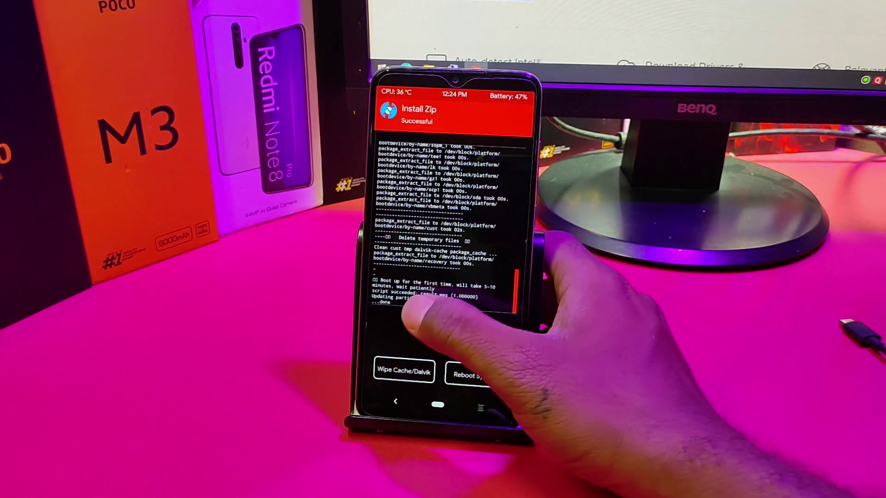
pyautogui.scroll(5, 427, 276)
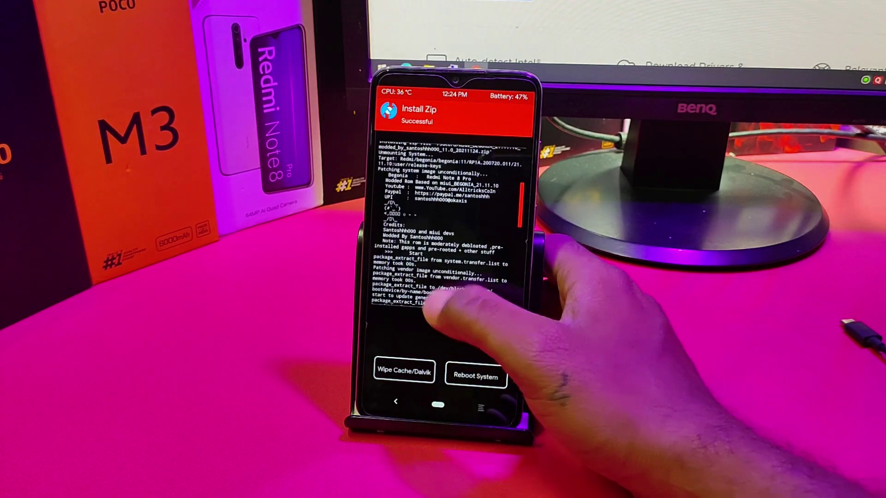
pyautogui.scroll(-1, 420, 281)
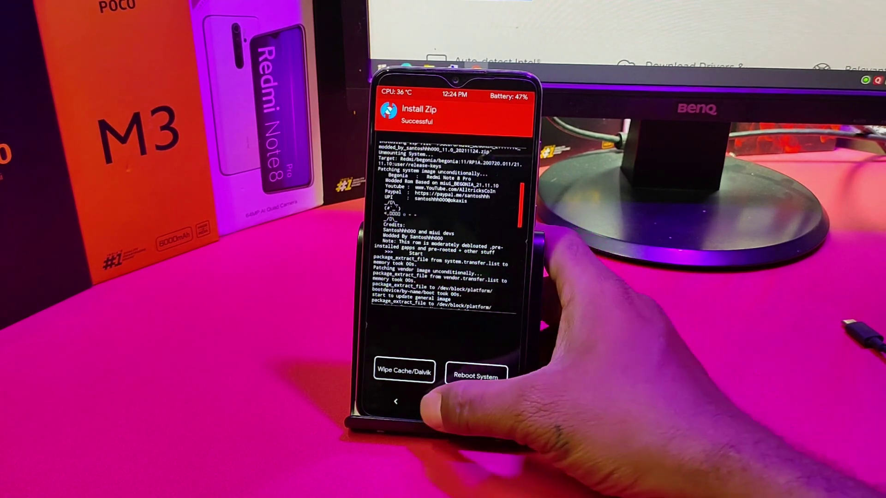
# Step: Return to the recovery's main screen and reboot the phone into Recovery
pyautogui.click(437, 404)
pyautogui.click(477, 357)
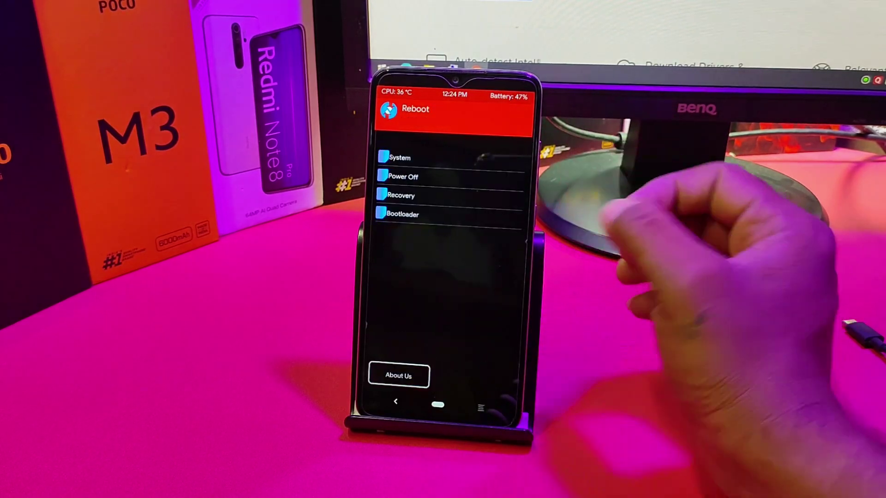
pyautogui.click(462, 195)
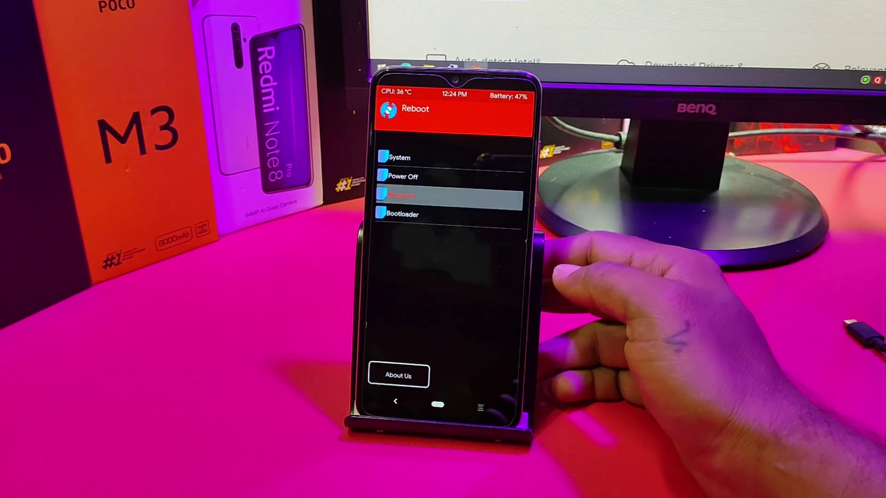